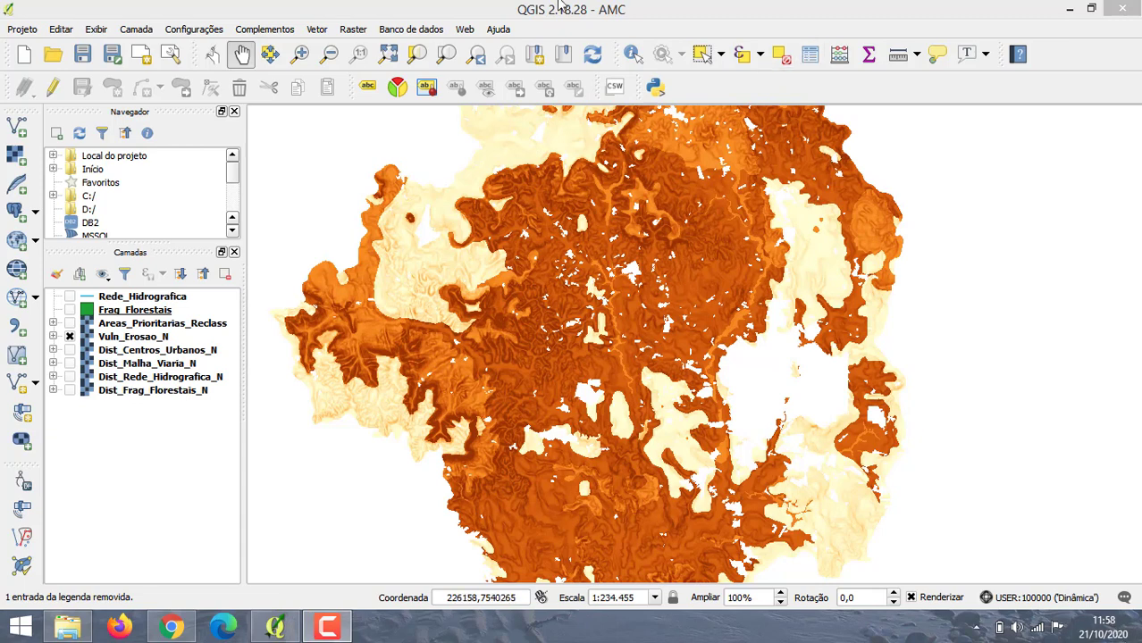
# - Start a raster calculation whose expression begins with 0.11 * "Vuln_Erosao_N@1"
pyautogui.click(354, 30)
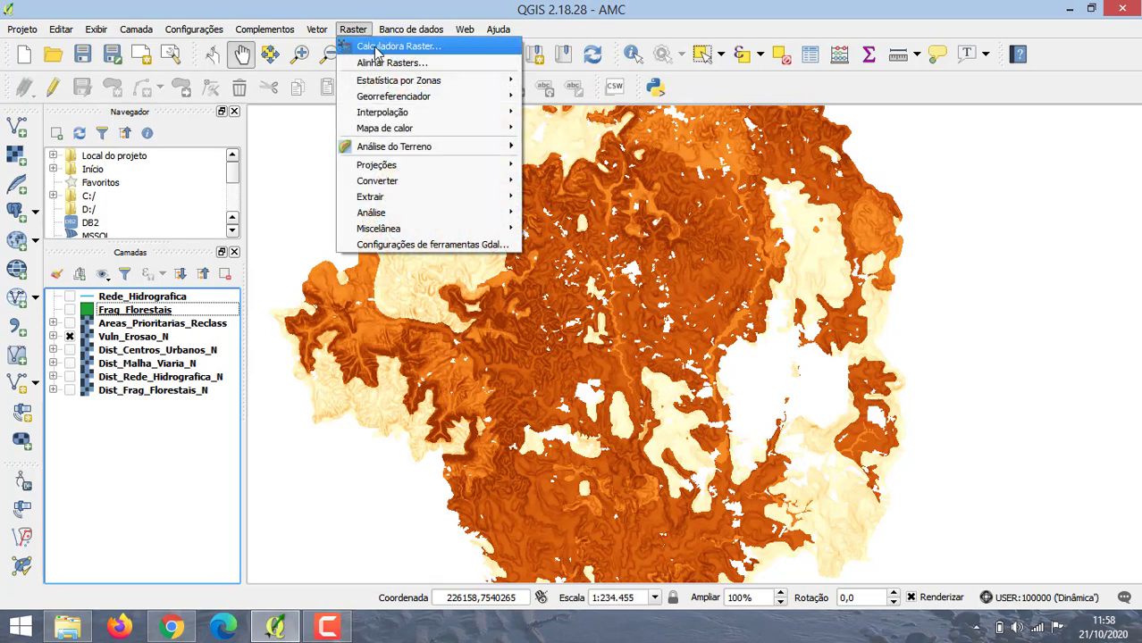
pyautogui.click(393, 43)
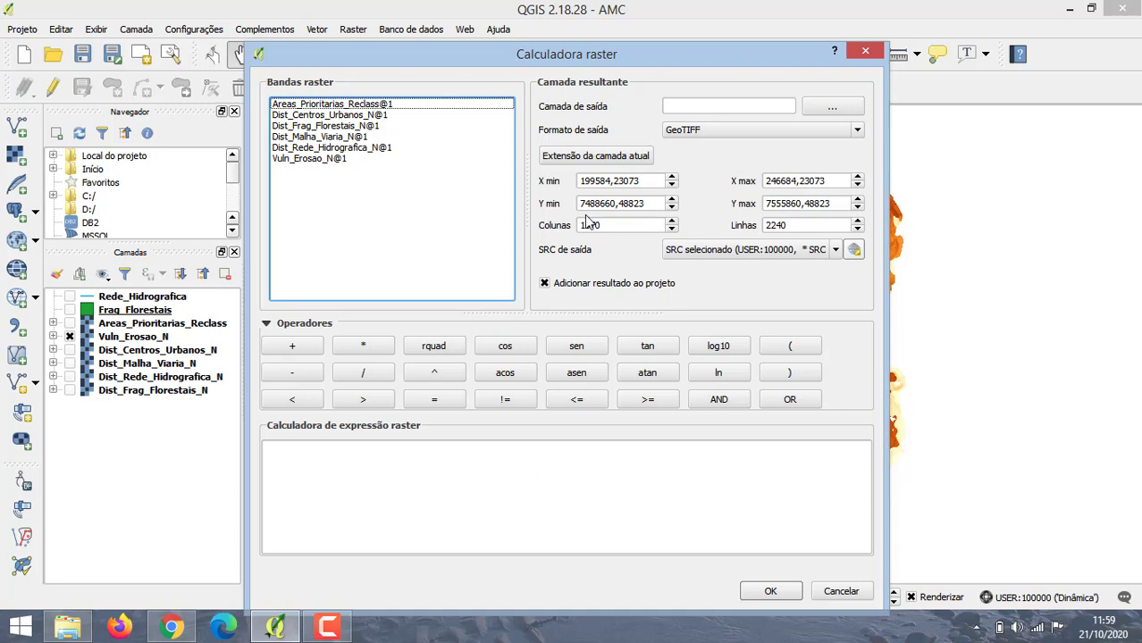
pyautogui.click(350, 469)
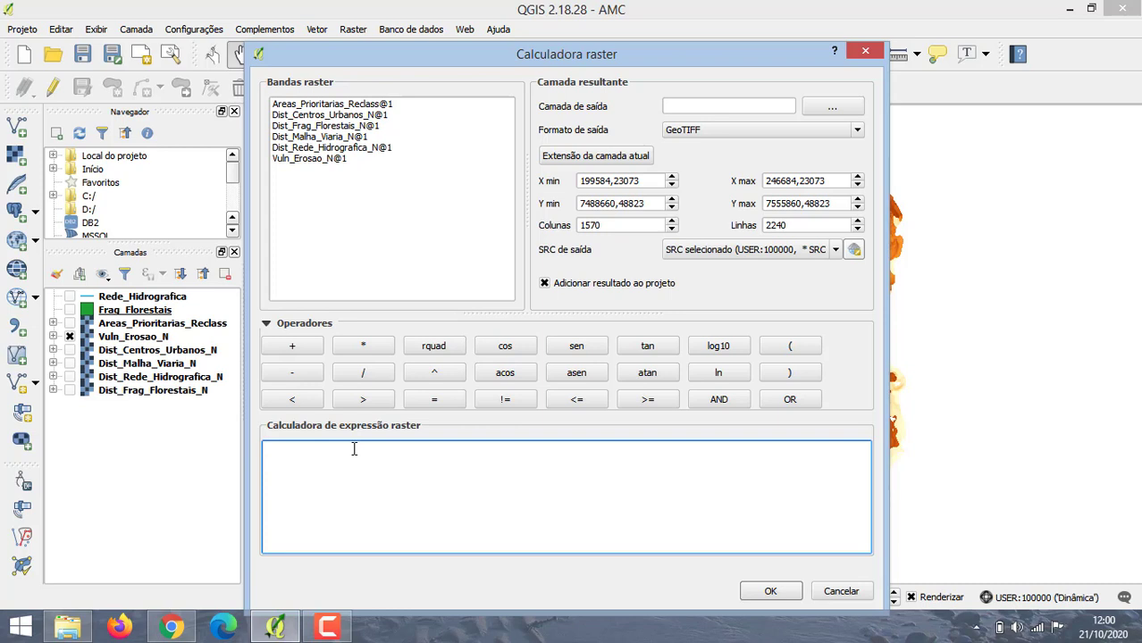
pyautogui.write('0.11')
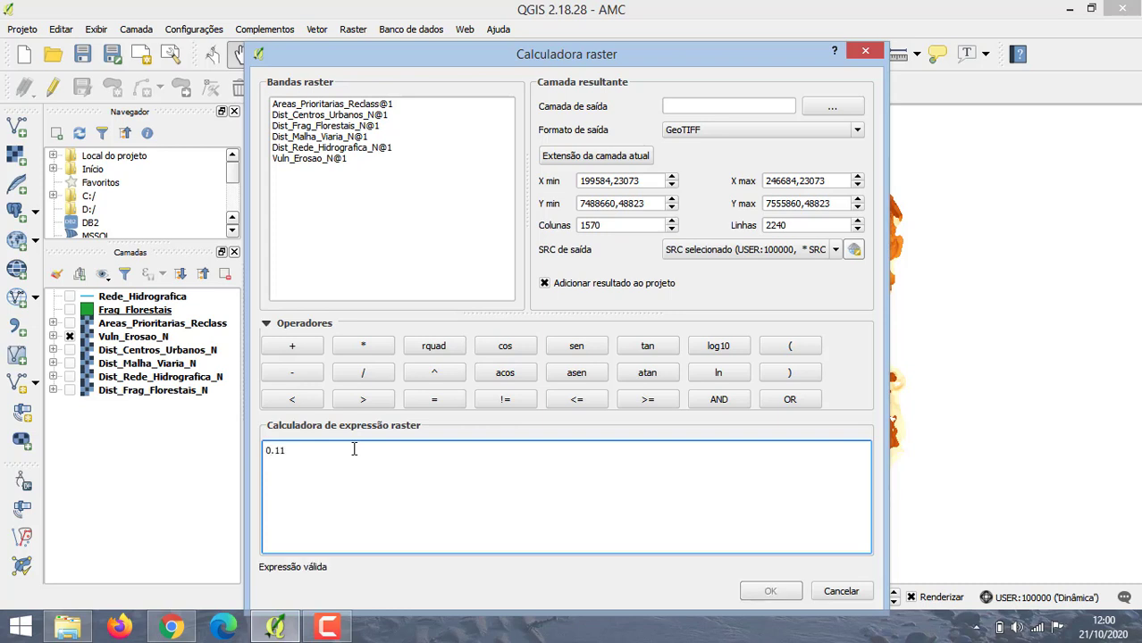
pyautogui.click(365, 352)
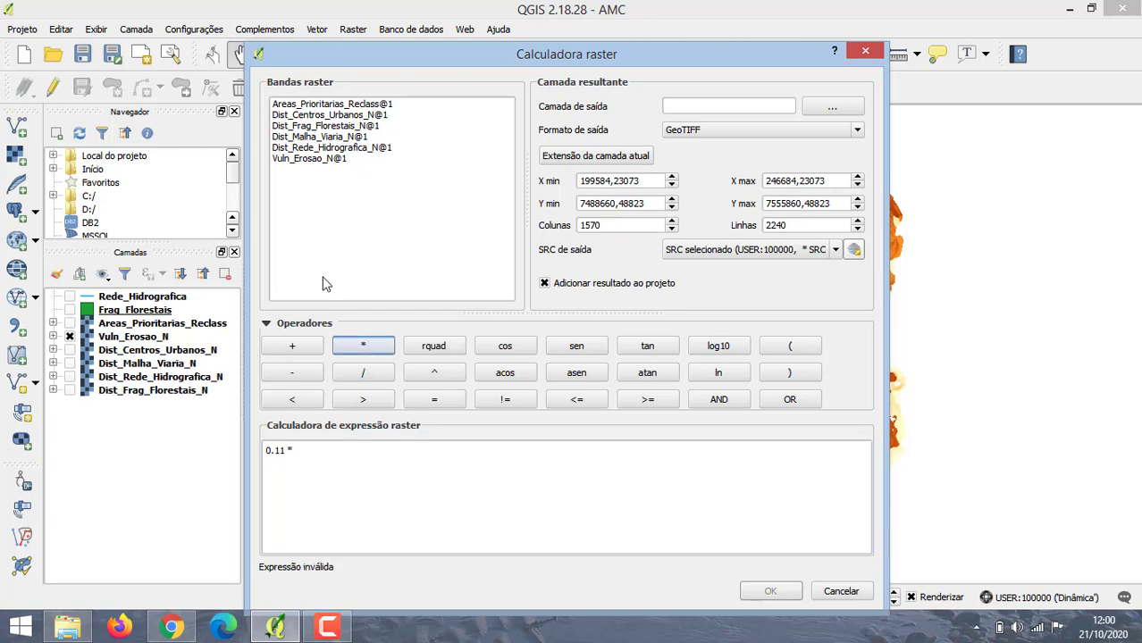
pyautogui.doubleClick(311, 159)
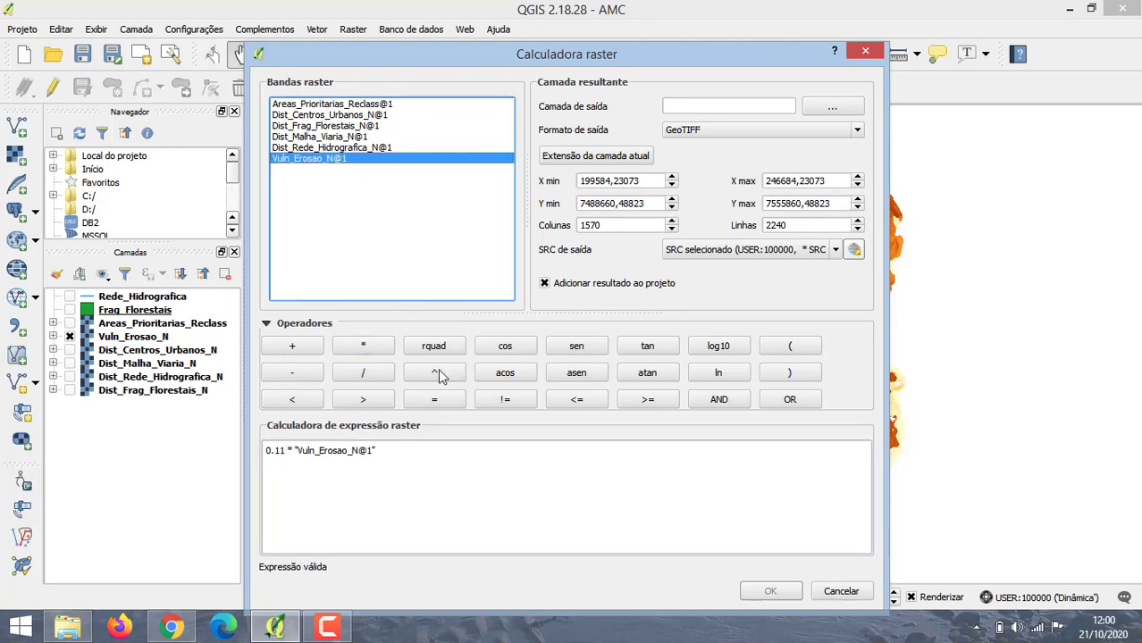
# - Add the urban centres term + 0.163 * "Dist_Centros_Urbanos_N@1" to the raster expression
pyautogui.click(406, 456)
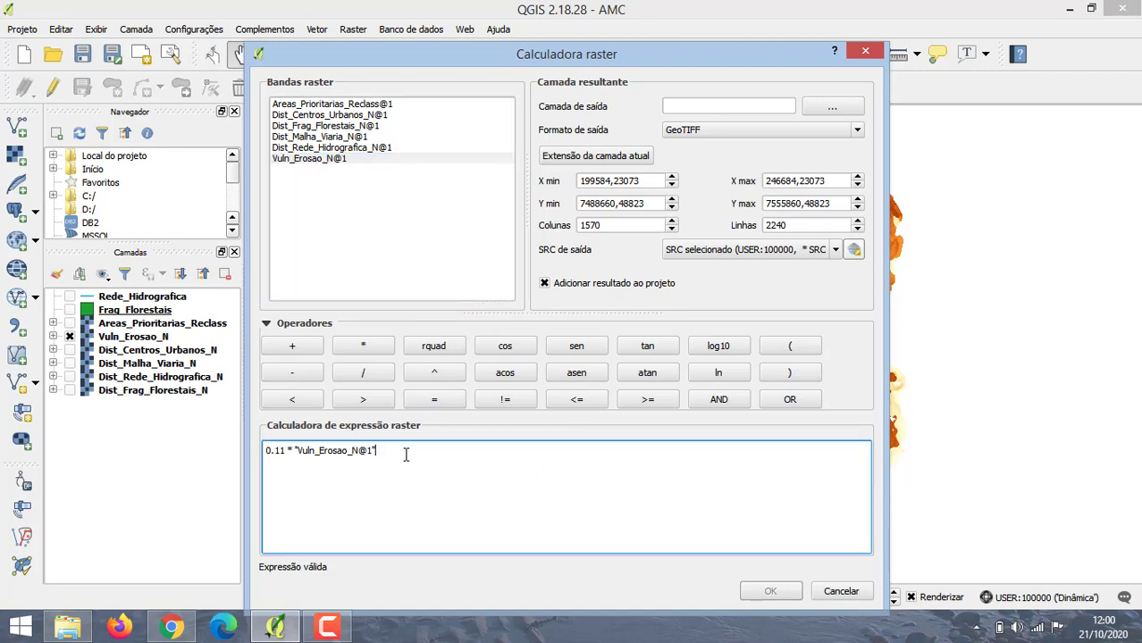
pyautogui.click(289, 348)
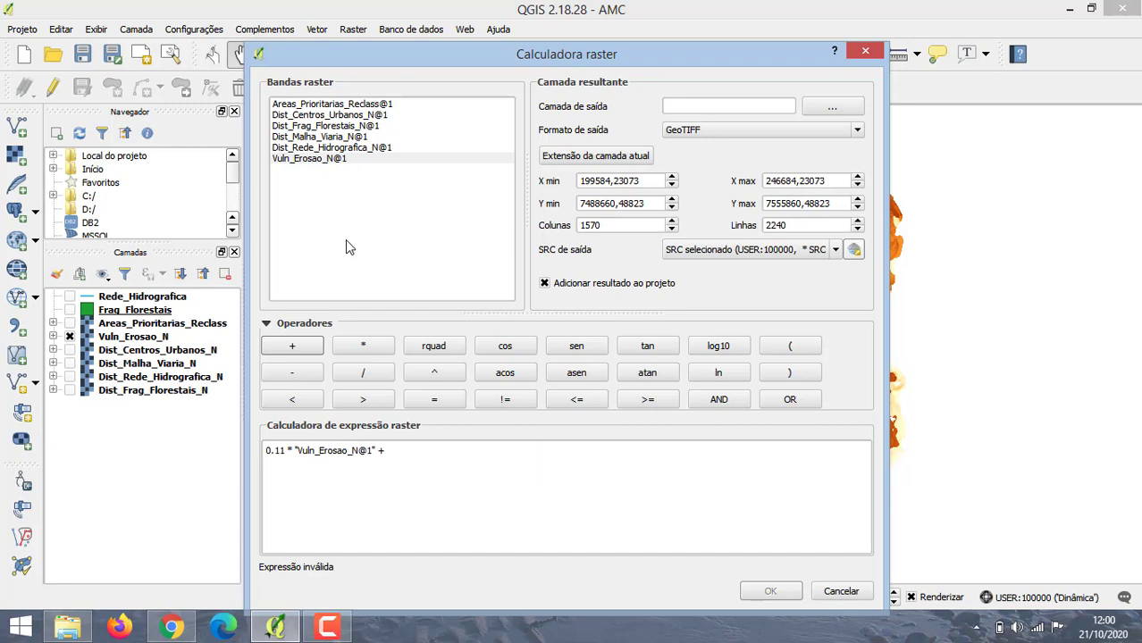
pyautogui.click(438, 459)
pyautogui.write('0')
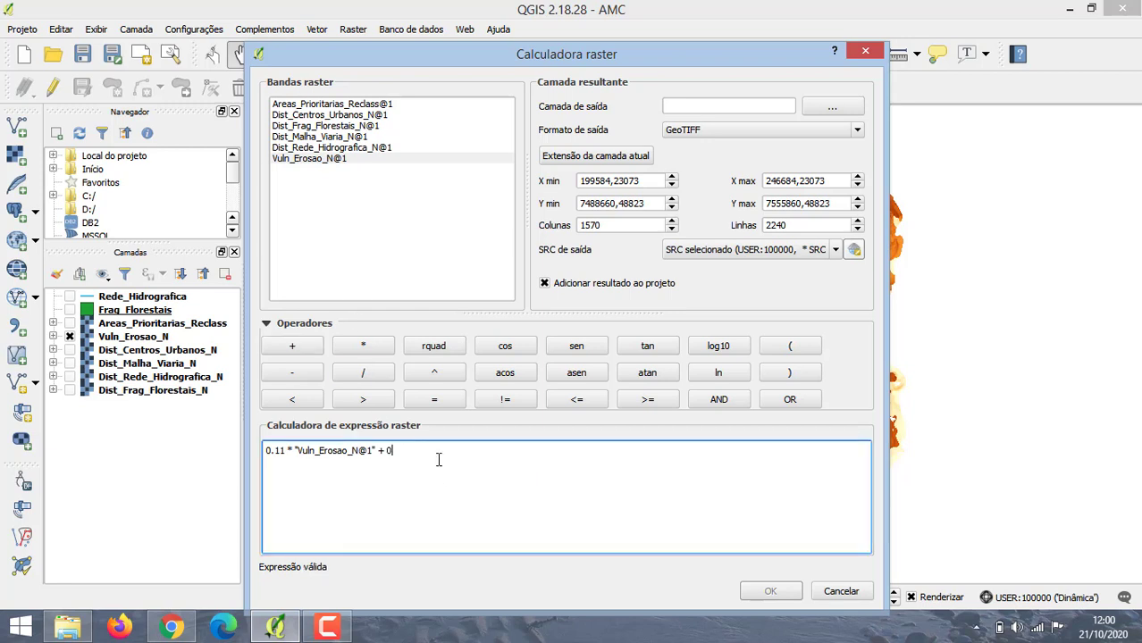
pyautogui.write('.163')
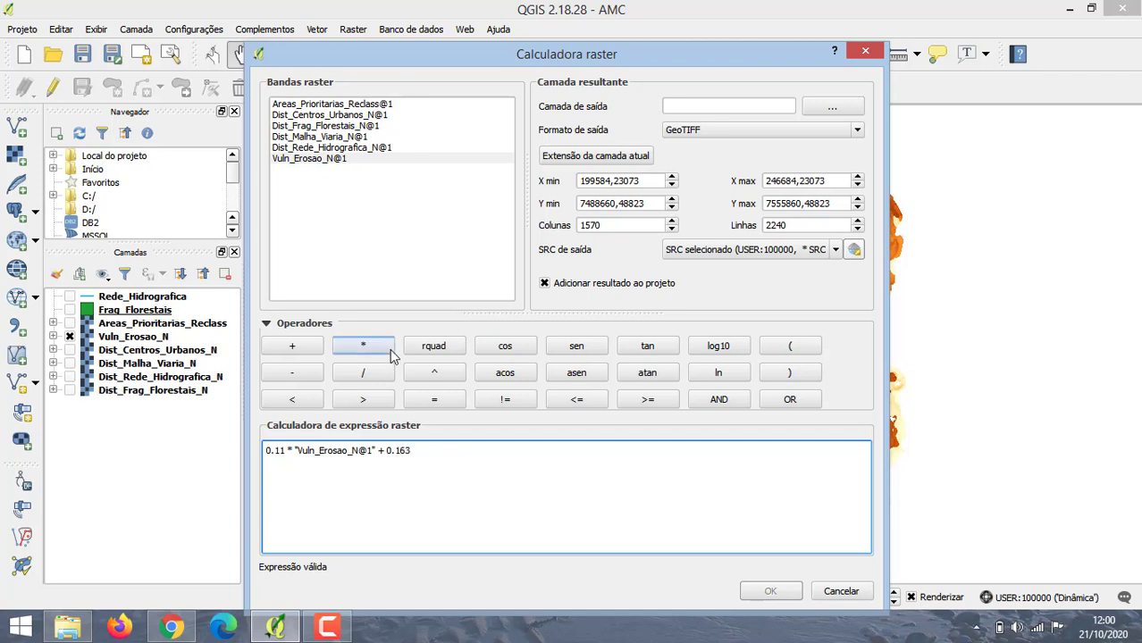
pyautogui.click(386, 351)
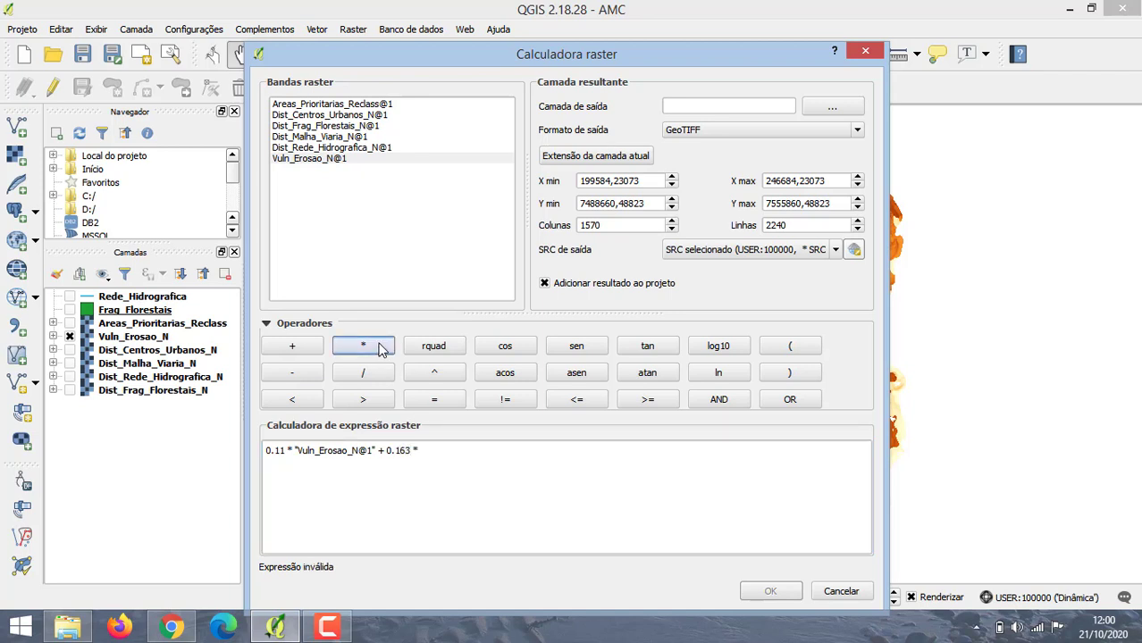
pyautogui.doubleClick(340, 116)
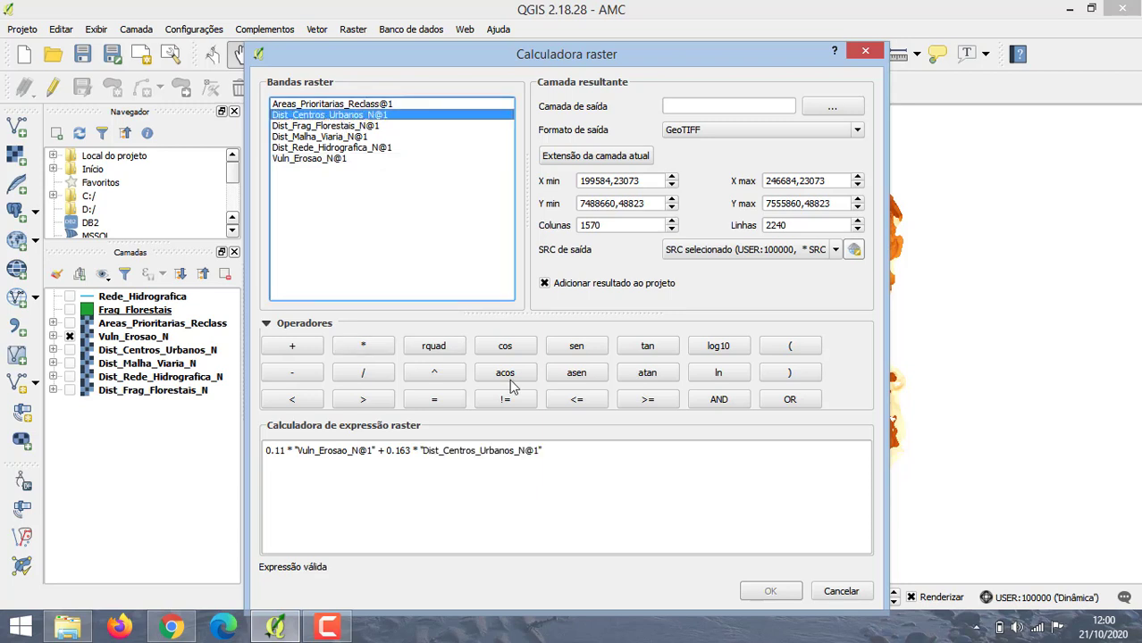
# - Add the road network term + 0.163 * "Dist_Malha_Viaria_N@1" to the raster expression
pyautogui.click(576, 456)
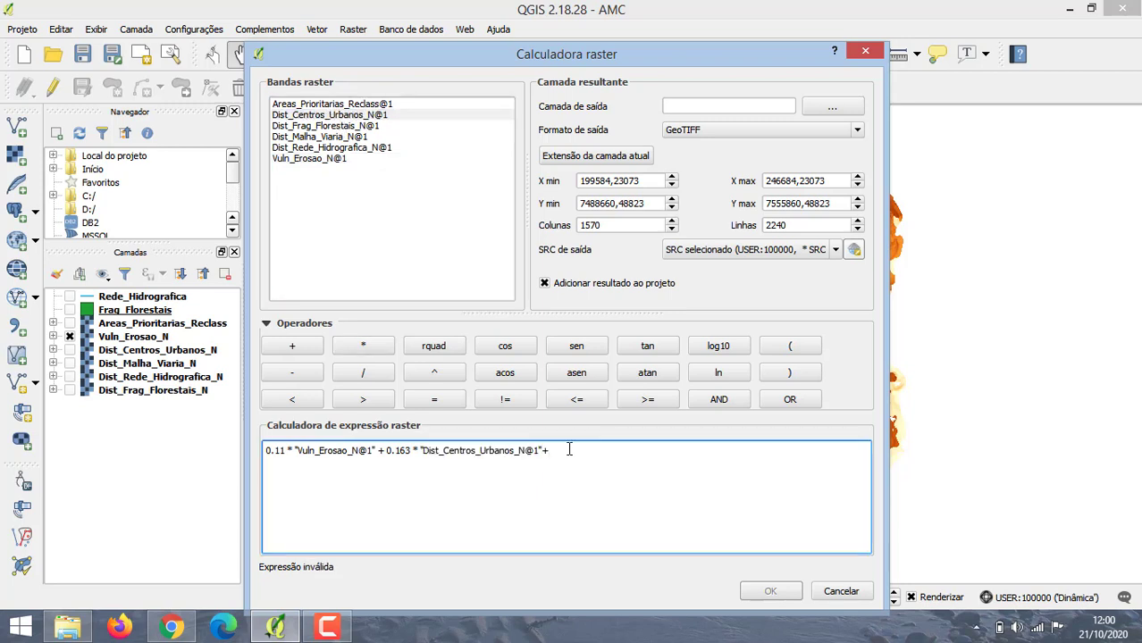
pyautogui.write('+0.163')
pyautogui.click(364, 348)
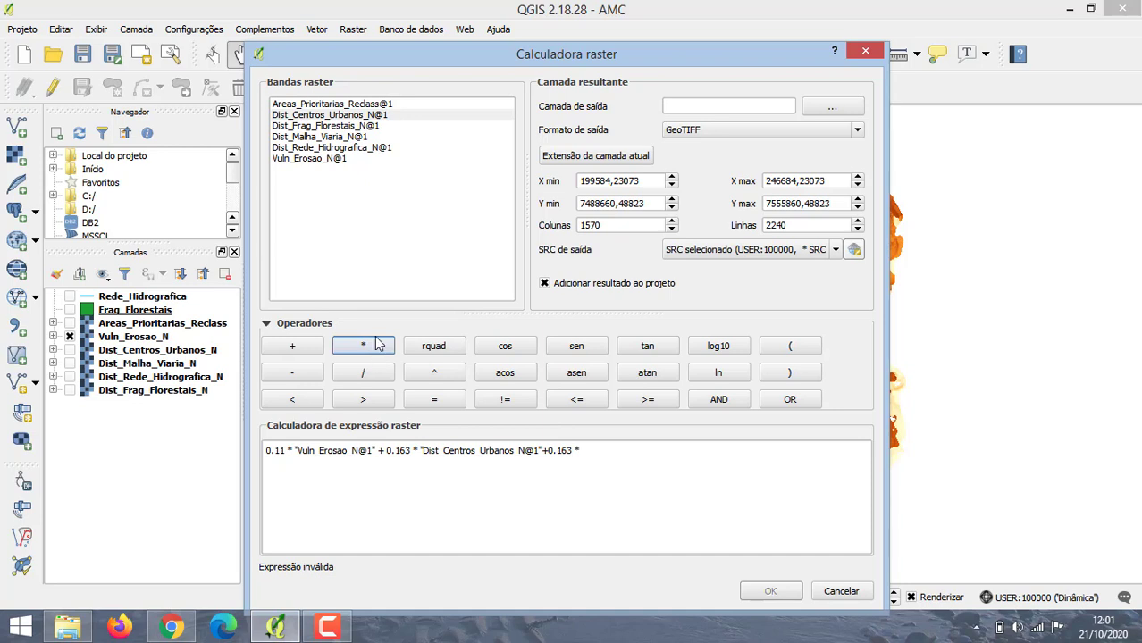
pyautogui.doubleClick(352, 139)
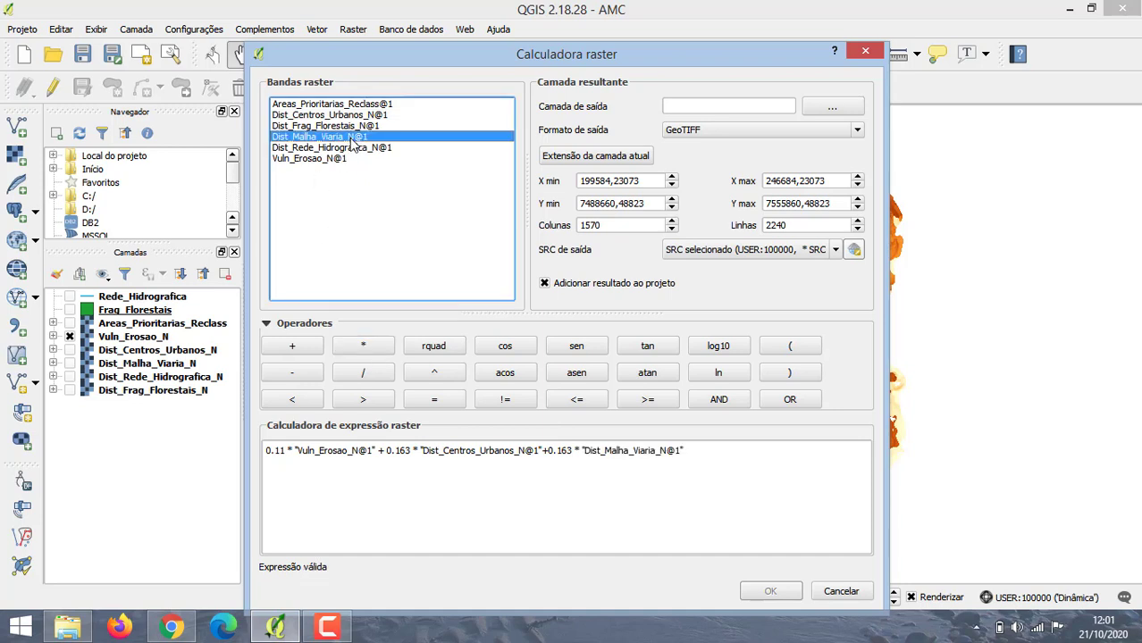
# - Add the hydrography term + 0.282 * "Dist_Rede_Hidrografica_N@1" to the raster expression
pyautogui.click(731, 456)
pyautogui.write('+')
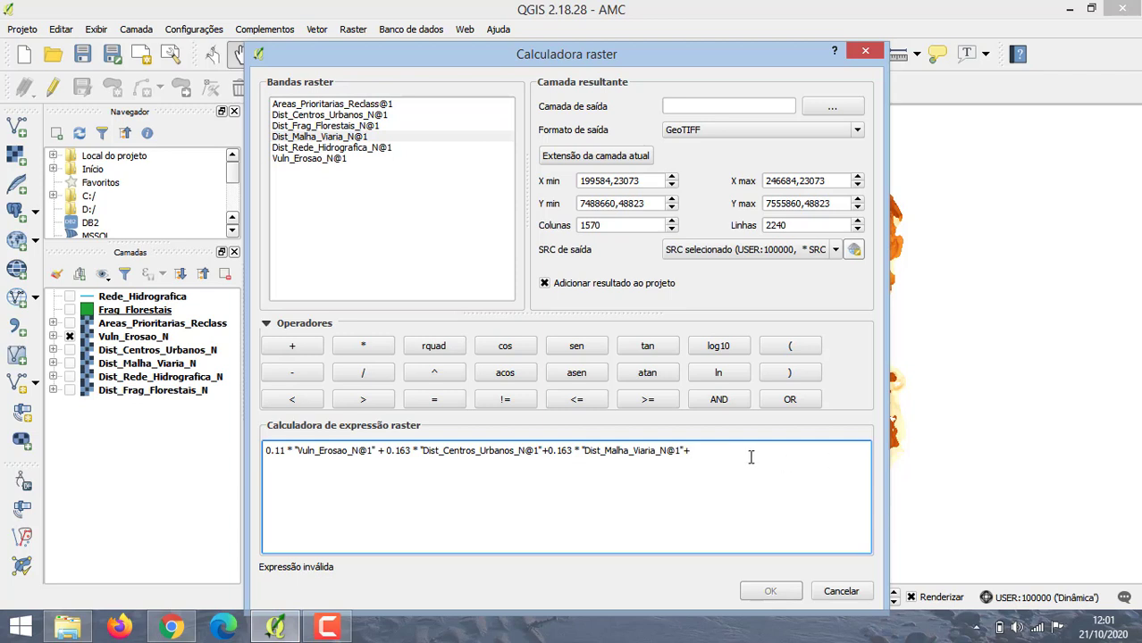
pyautogui.write('0.282')
pyautogui.click(360, 349)
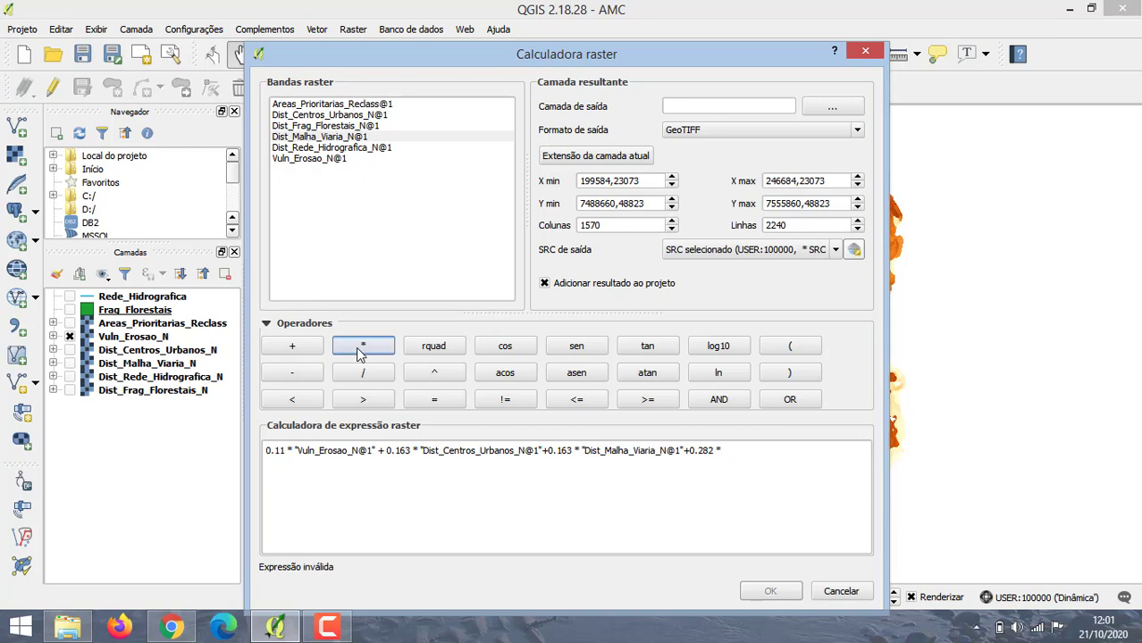
pyautogui.doubleClick(343, 148)
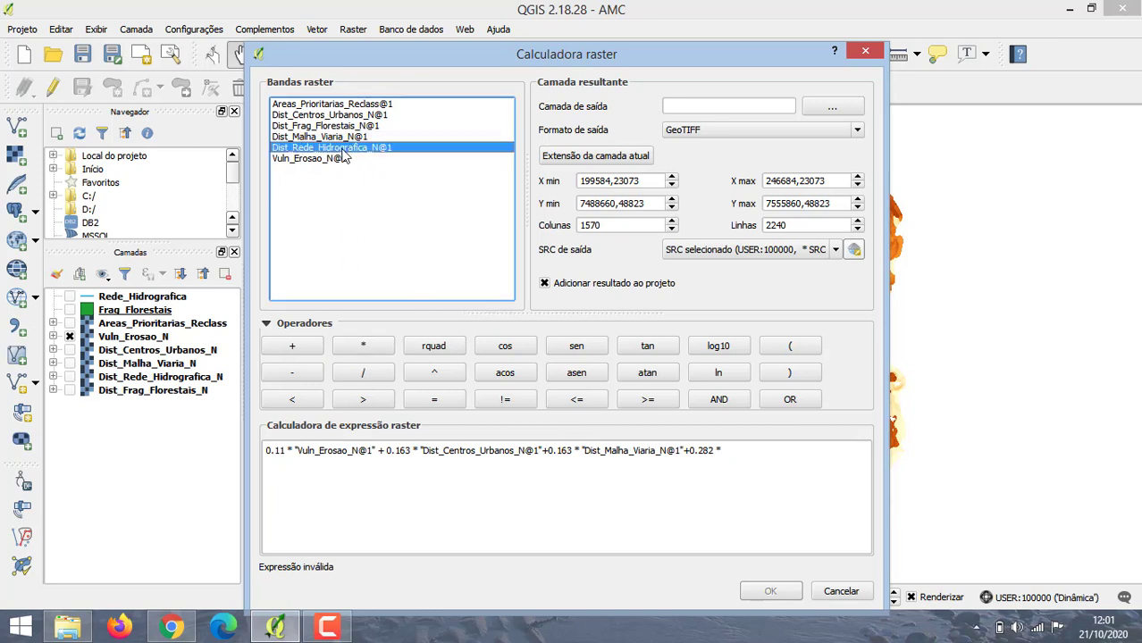
# - Complete the raster expression with the forest fragments term + 0.282 * "Dist_Frag_Florestais_N@1"
pyautogui.click(854, 451)
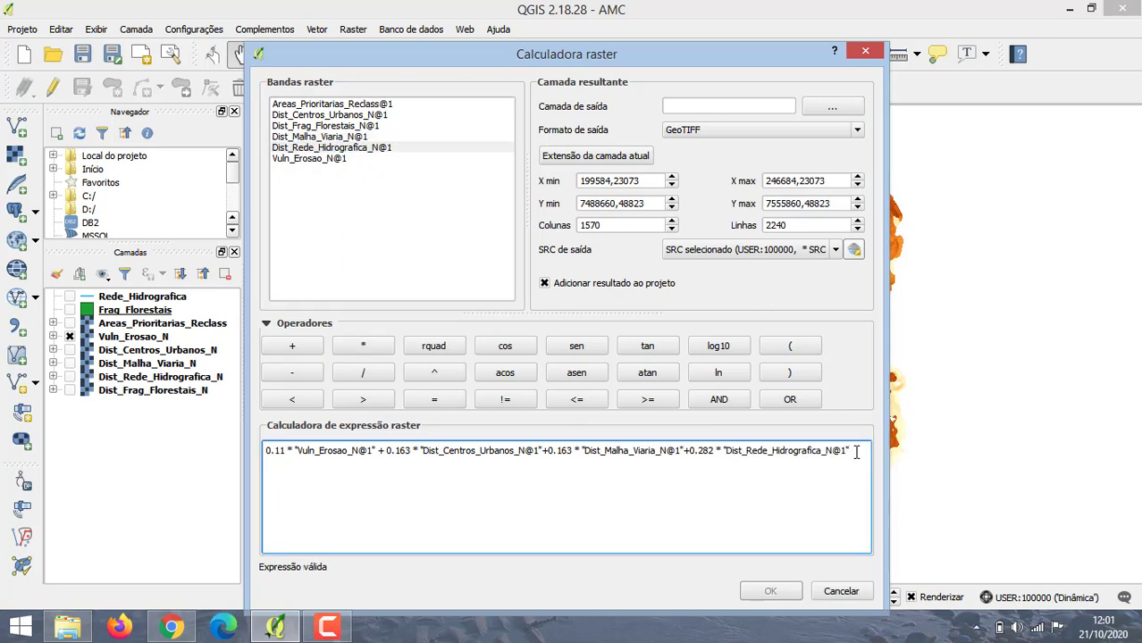
pyautogui.write('+0.')
pyautogui.write('28')
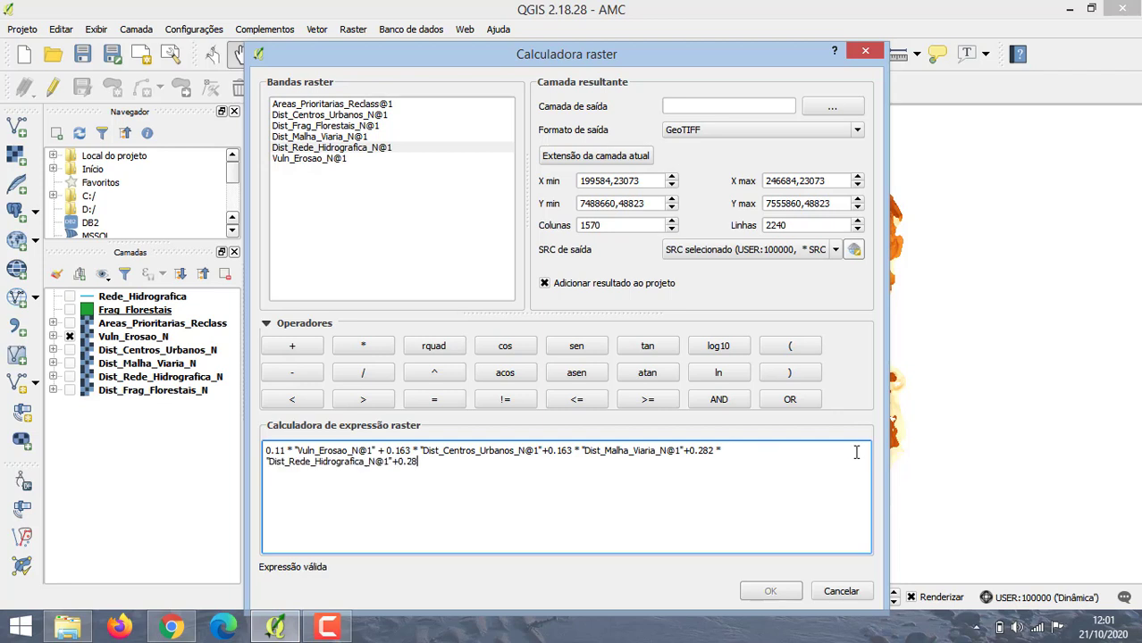
pyautogui.write('2')
pyautogui.click(363, 346)
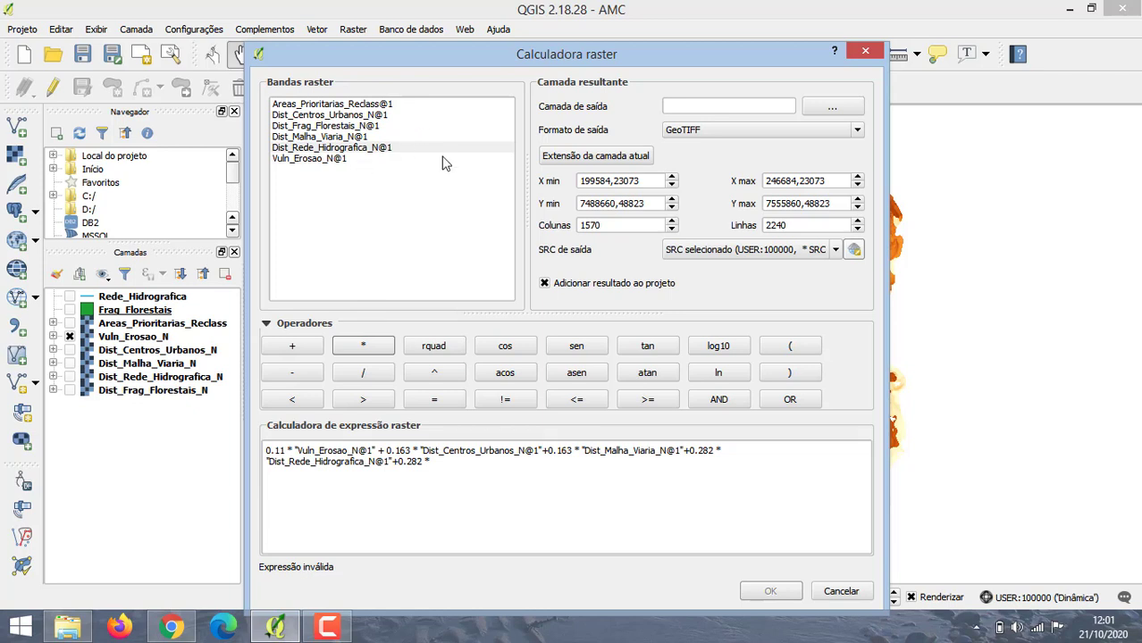
pyautogui.doubleClick(344, 129)
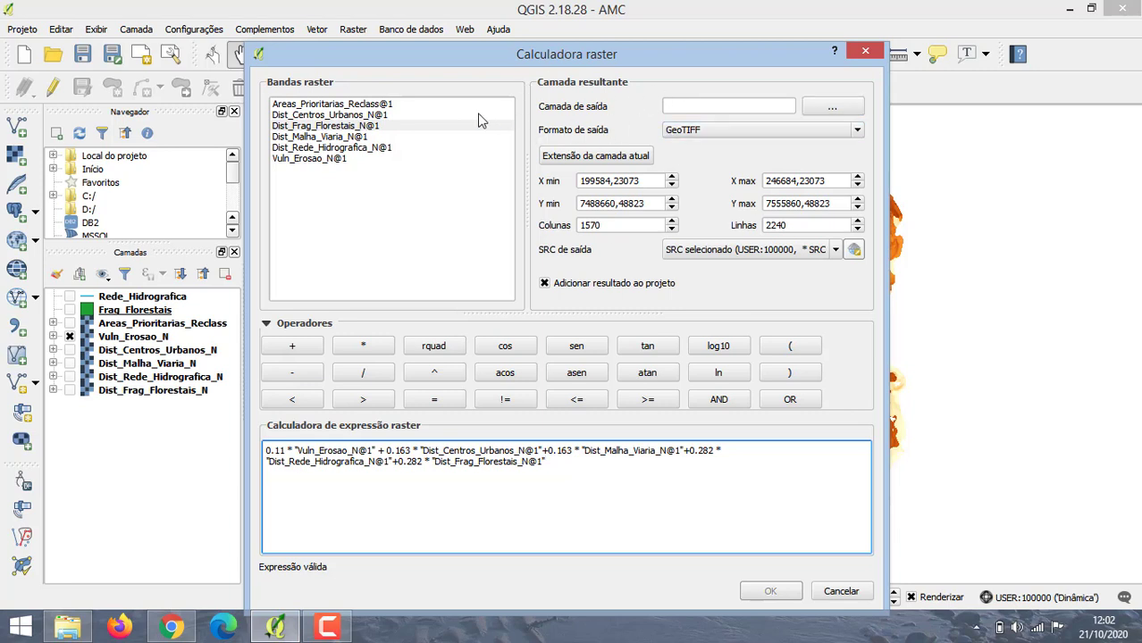
# - Set the output layer to Prioridade.tif in the Downloads folder and run the raster calculation
pyautogui.click(831, 108)
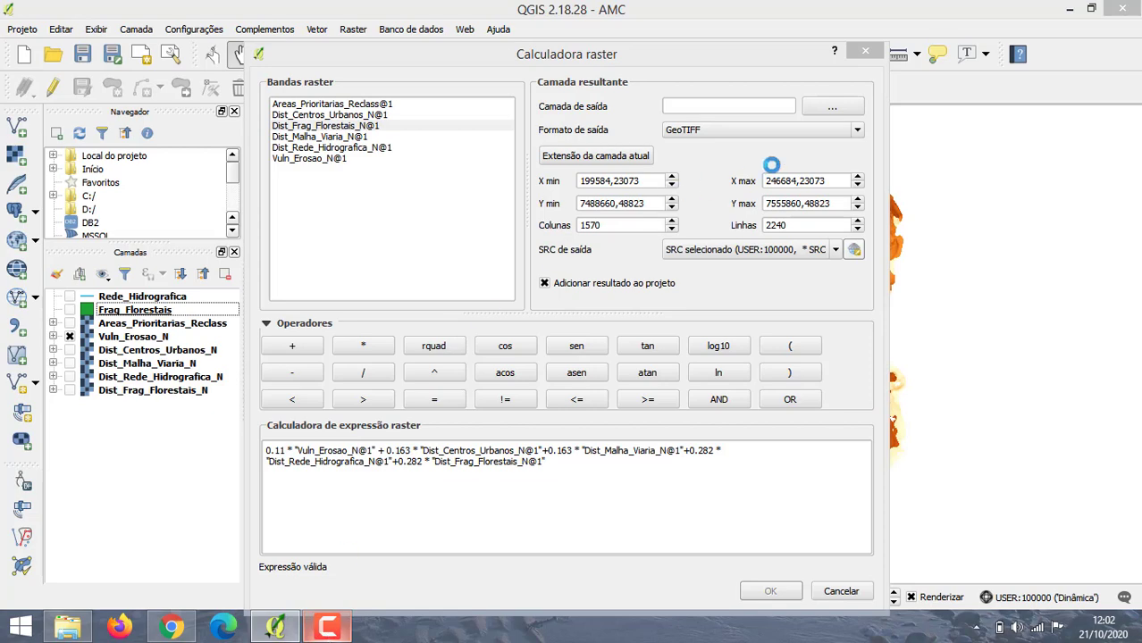
pyautogui.click(831, 108)
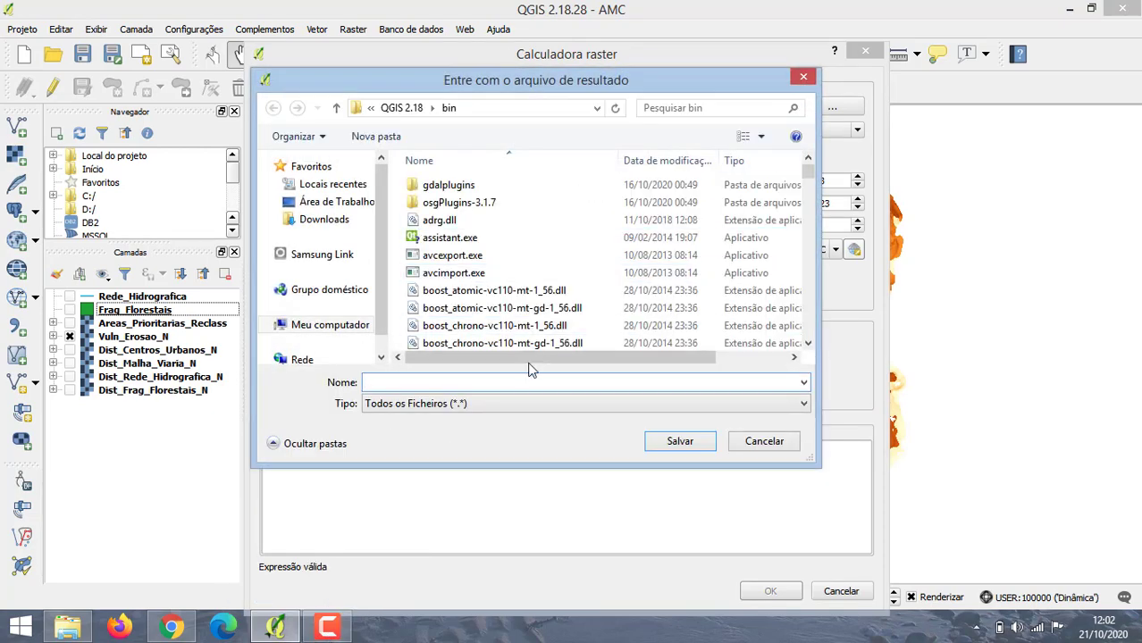
pyautogui.click(330, 247)
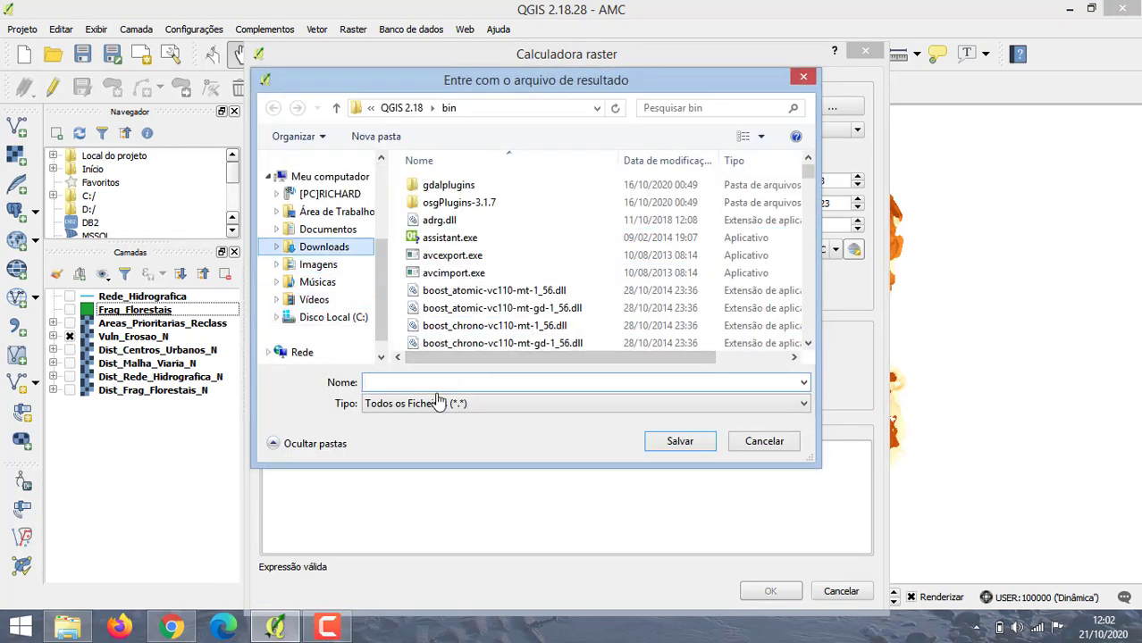
pyautogui.click(382, 382)
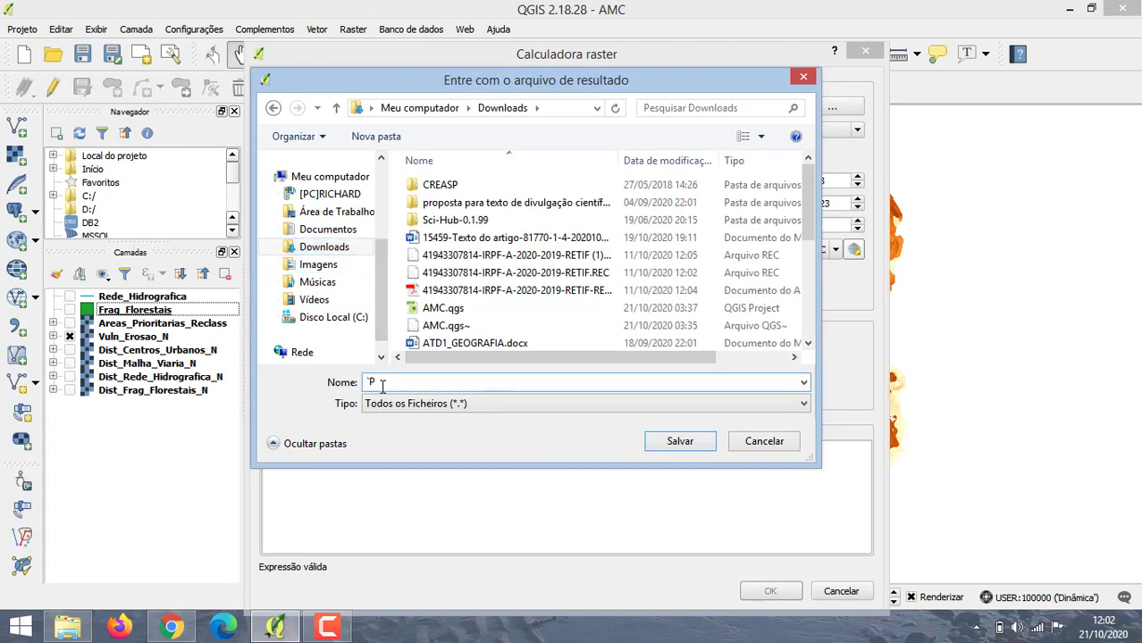
pyautogui.write('Prioridade.tif')
pyautogui.click(679, 442)
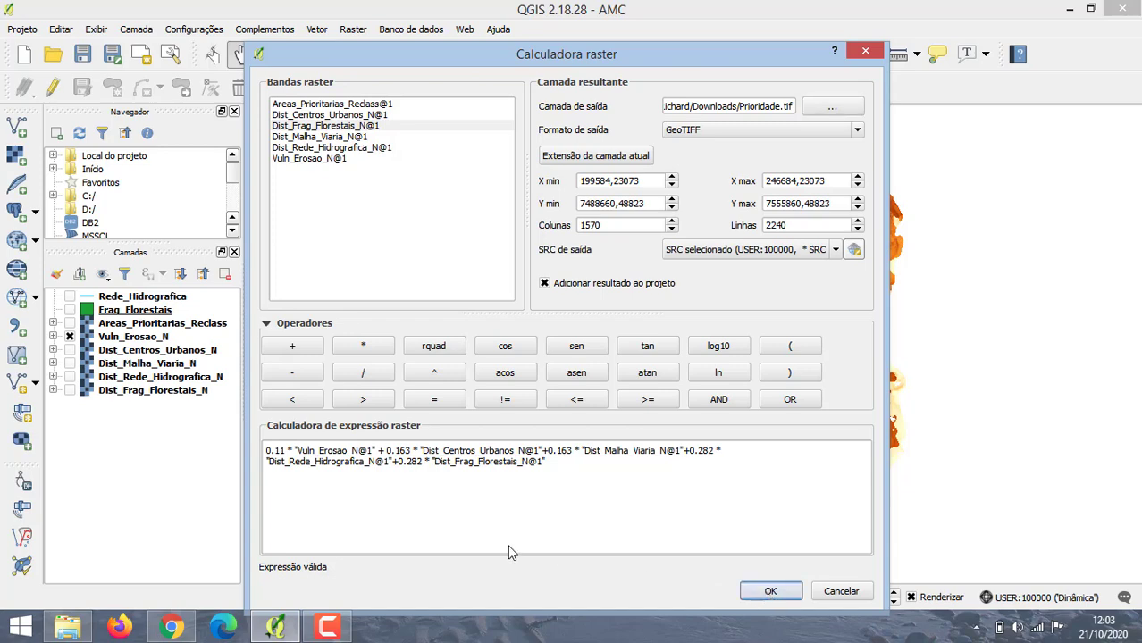
pyautogui.press('Return')
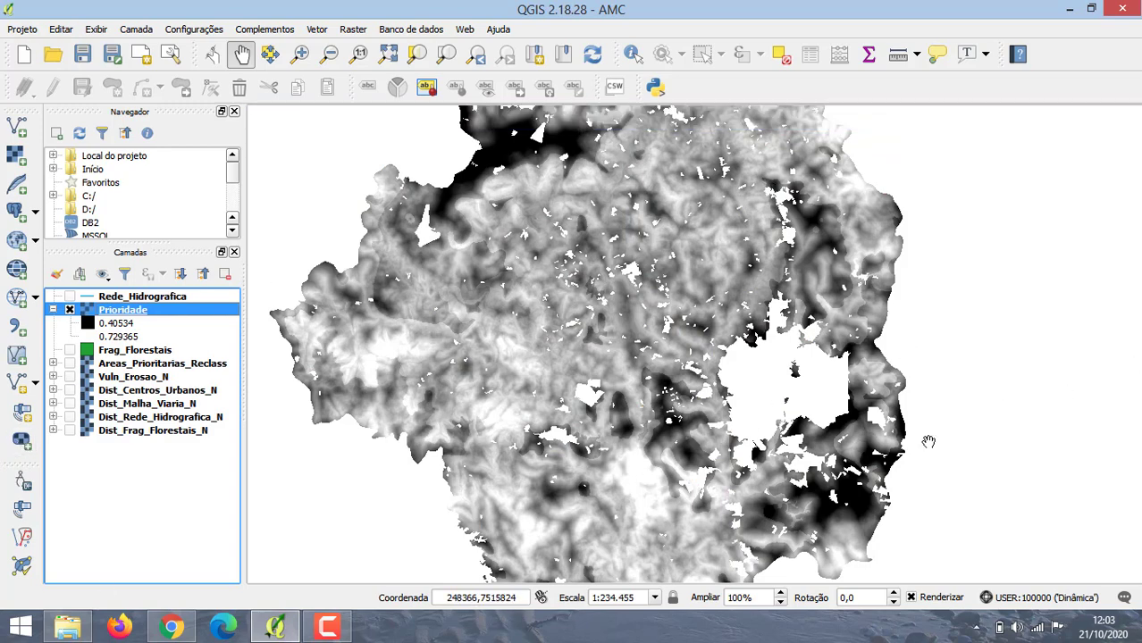
# - In the Prioridade layer's style properties, load the band's Mín / Máx values with precision Real (mais lento)
pyautogui.rightClick(117, 311)
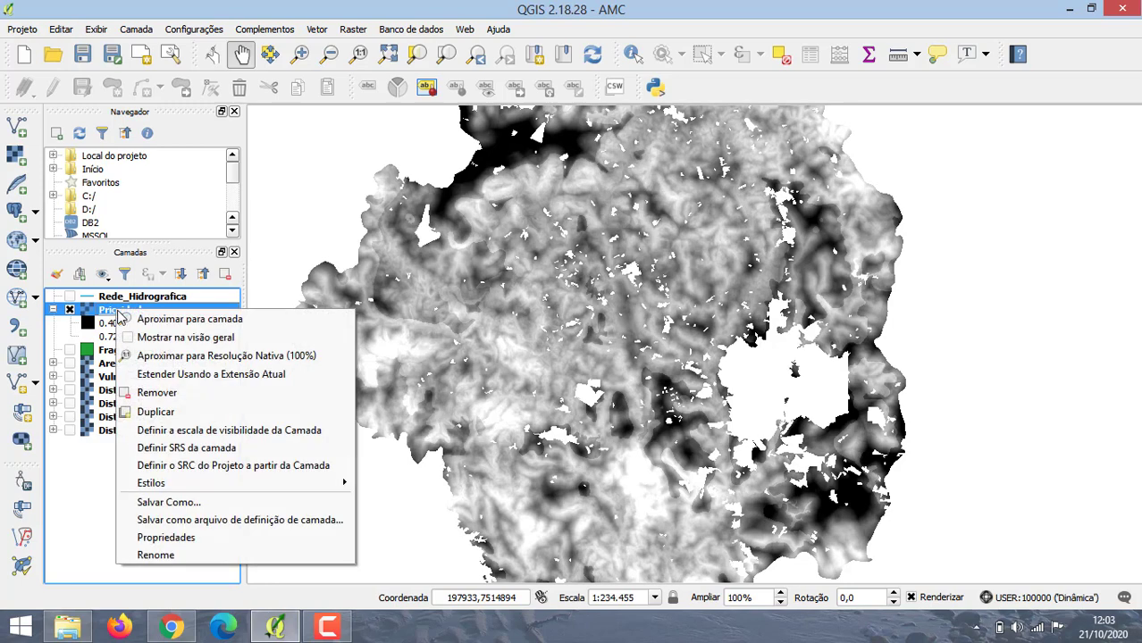
pyautogui.click(161, 538)
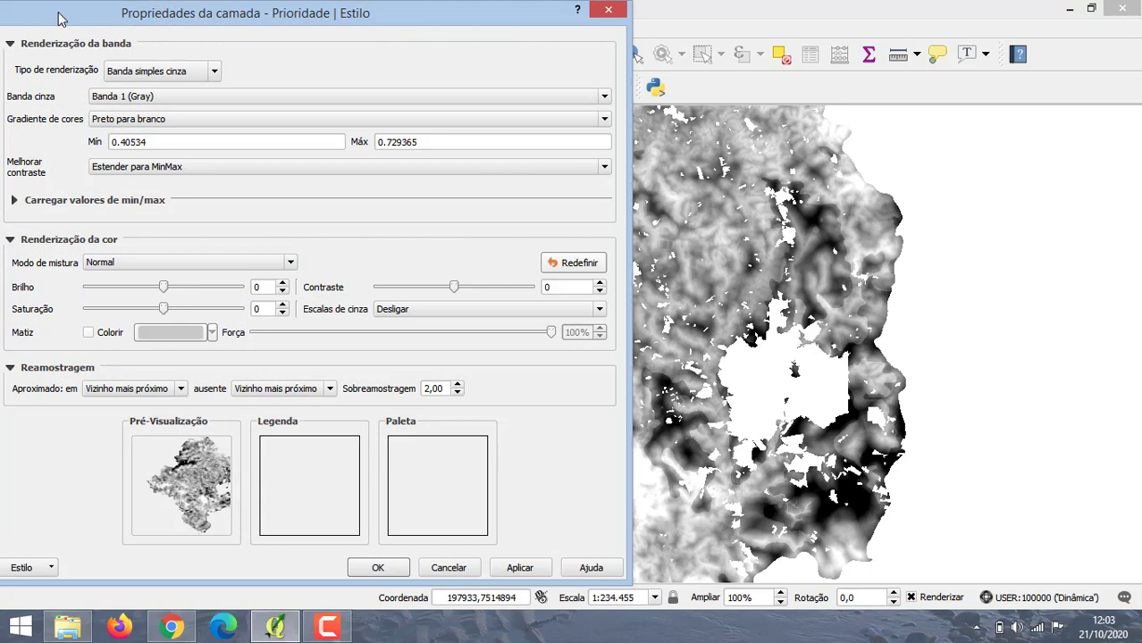
pyautogui.moveTo(60, 17); pyautogui.dragTo(341, 18)
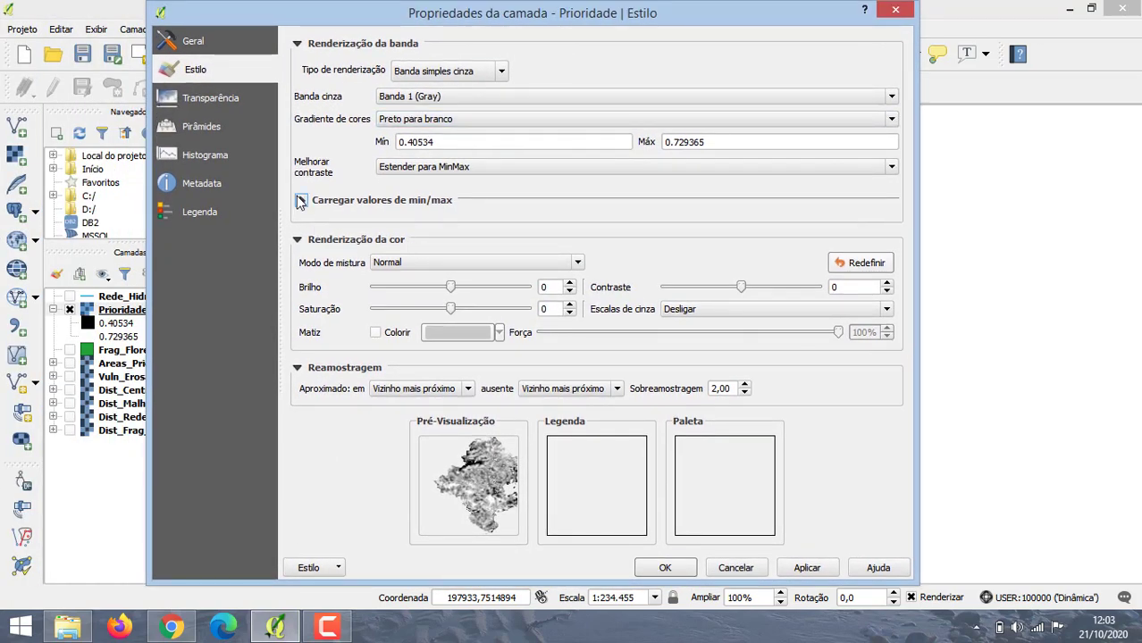
pyautogui.click(301, 202)
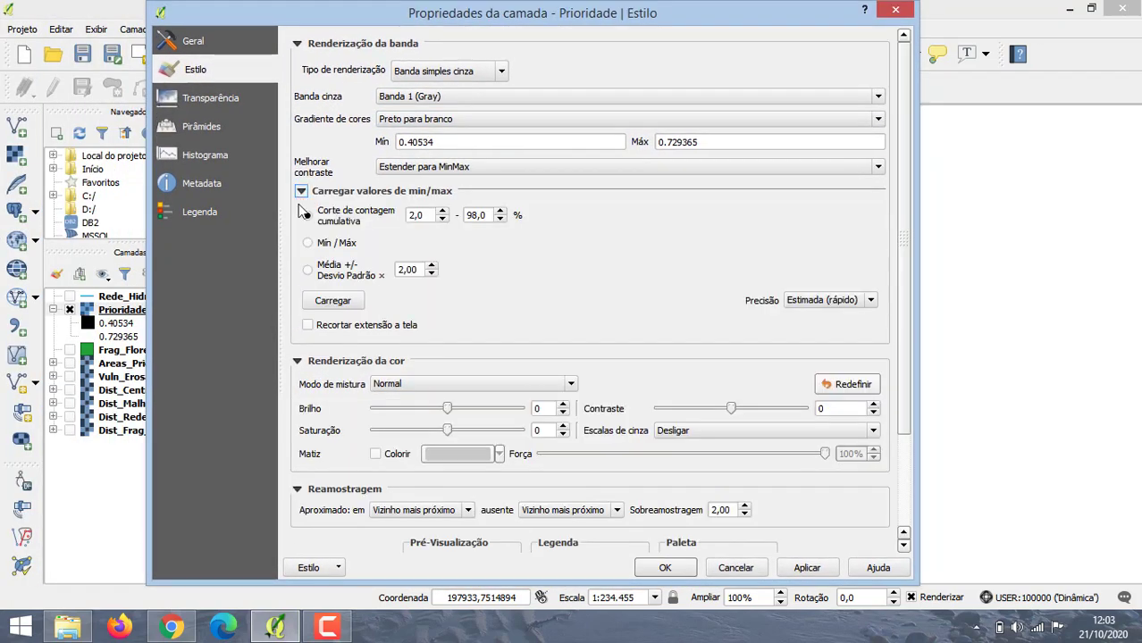
pyautogui.click(332, 300)
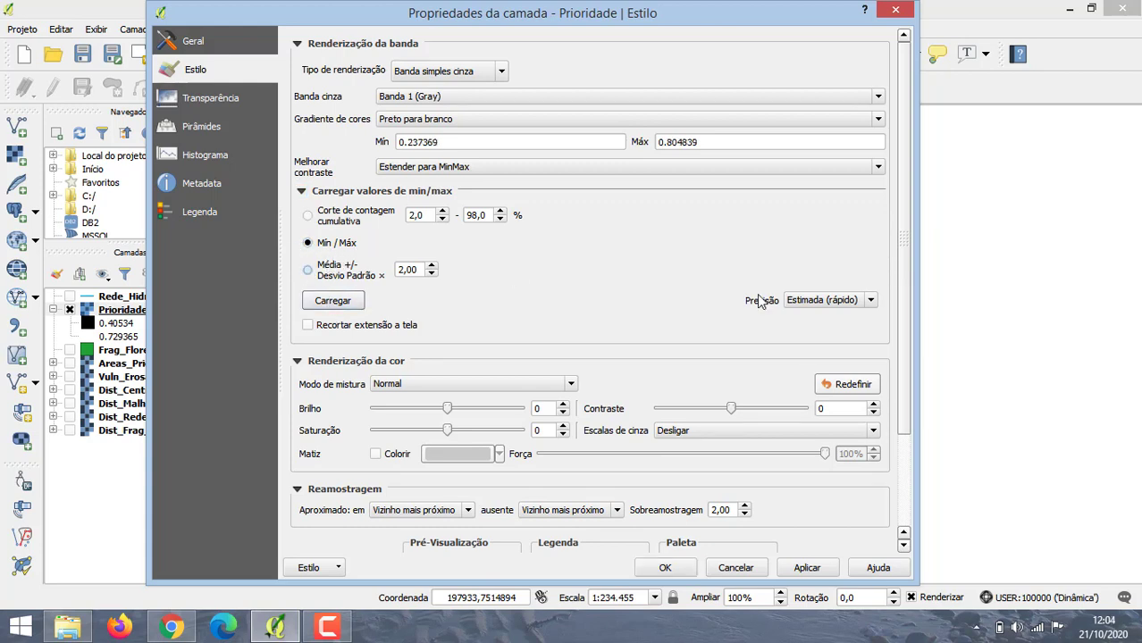
pyautogui.click(809, 300)
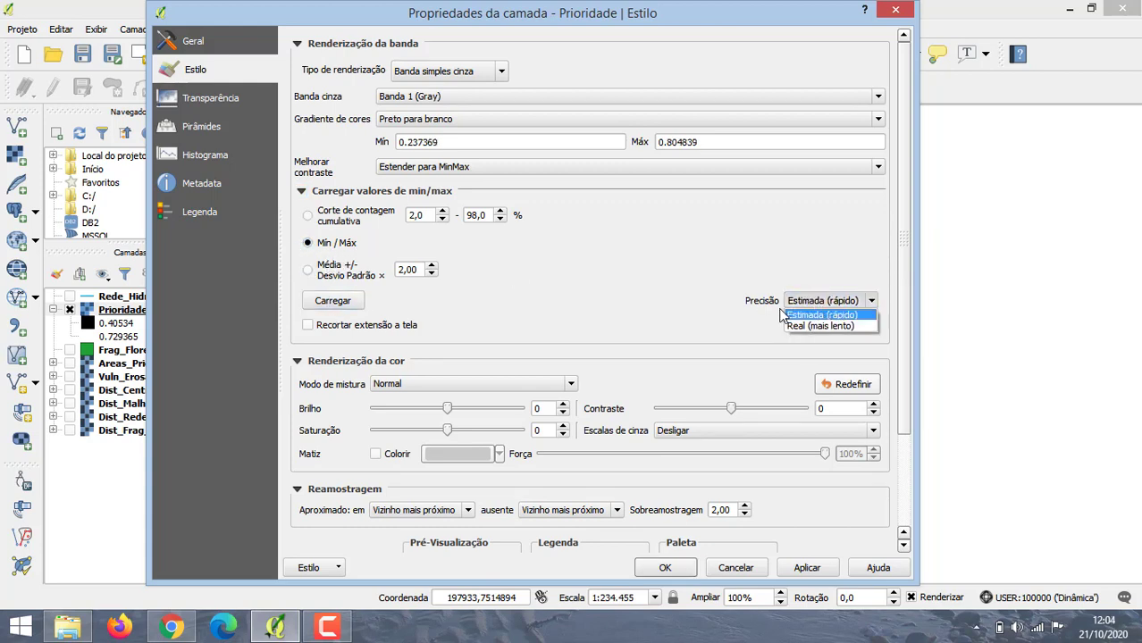
pyautogui.click(833, 327)
pyautogui.click(327, 305)
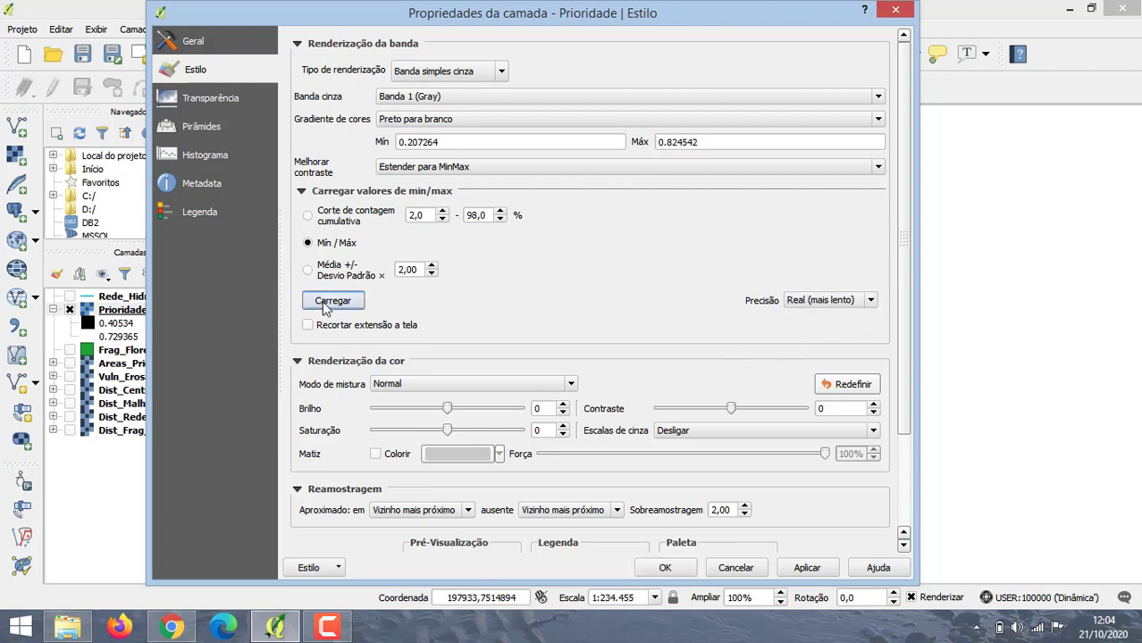
# - Change the Prioridade render type to Banda simples falsa-cor and load the band's Mín / Máx values with precision Real (mais lento)
pyautogui.click(503, 73)
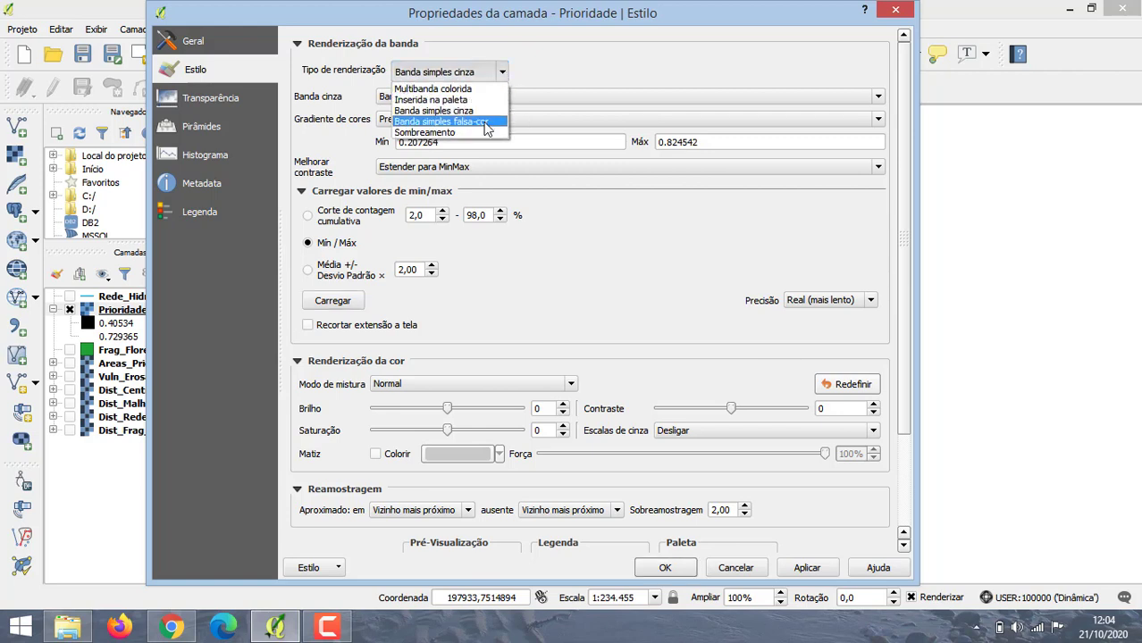
pyautogui.click(486, 122)
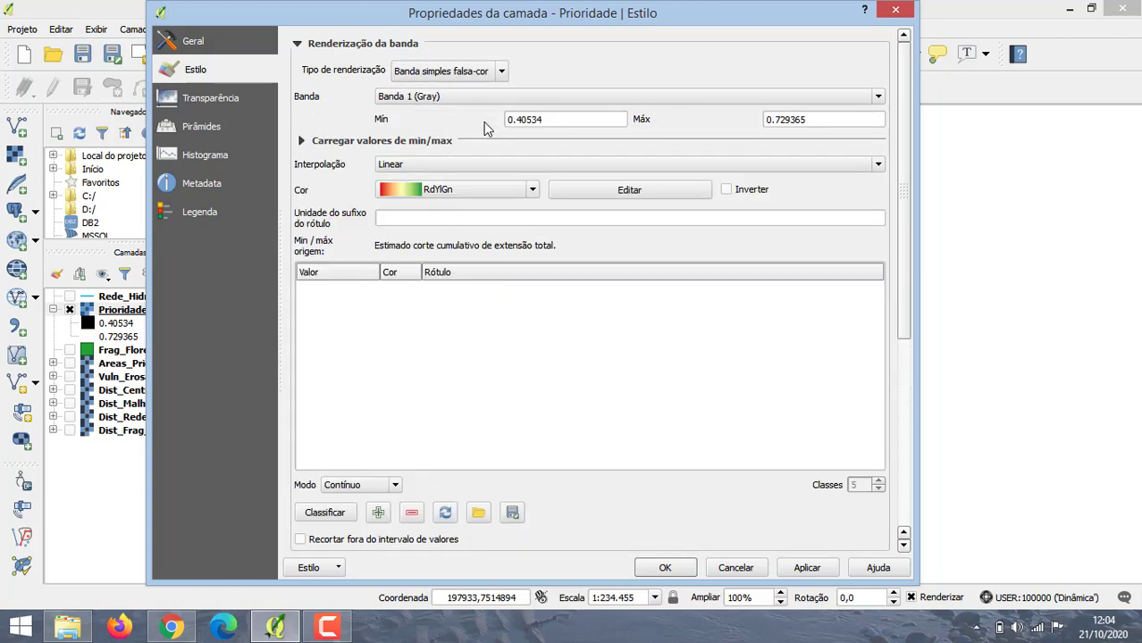
pyautogui.click(301, 140)
pyautogui.click(308, 192)
pyautogui.click(331, 251)
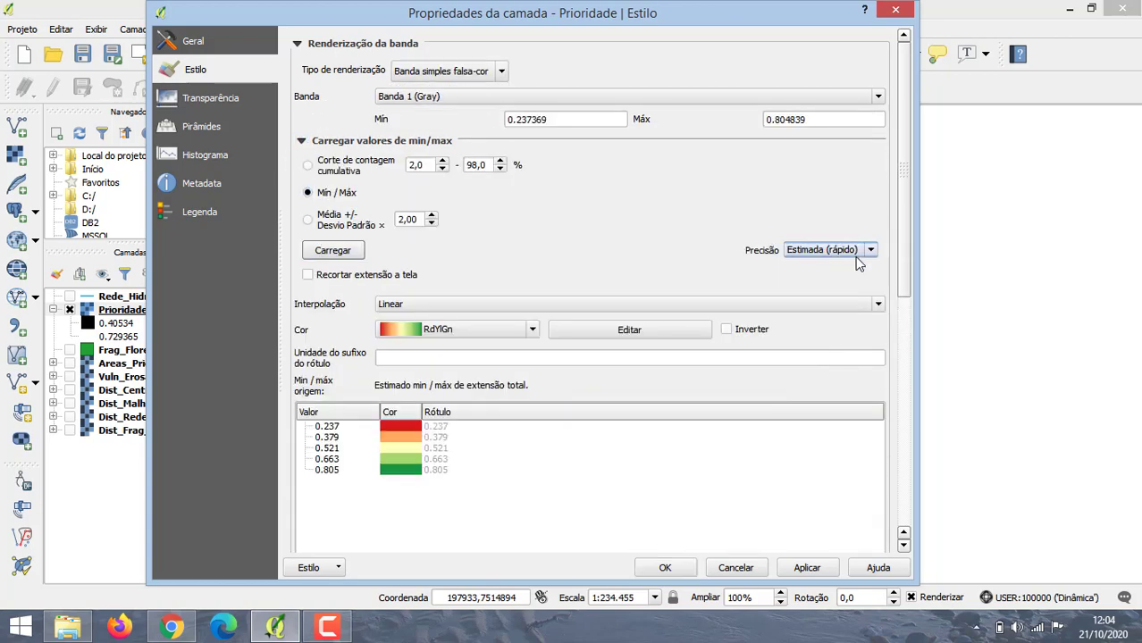
pyautogui.click(870, 250)
pyautogui.click(820, 275)
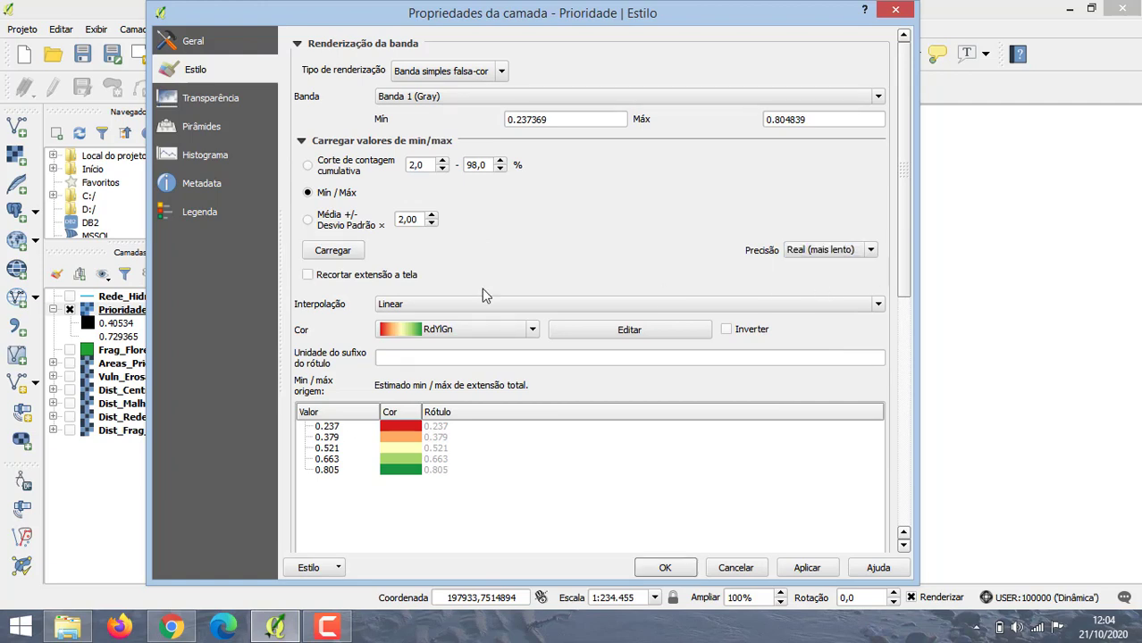
pyautogui.click(346, 257)
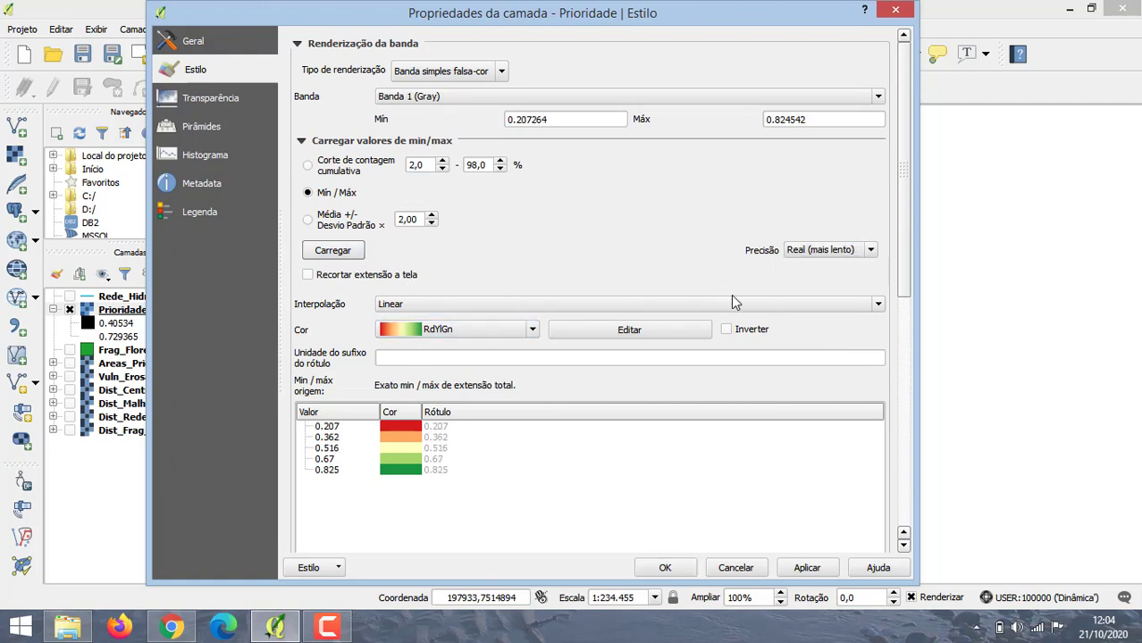
# - Invert the RdYlGn colour ramp, apply the style to the Prioridade layer and close its properties
pyautogui.click(727, 329)
pyautogui.click(807, 567)
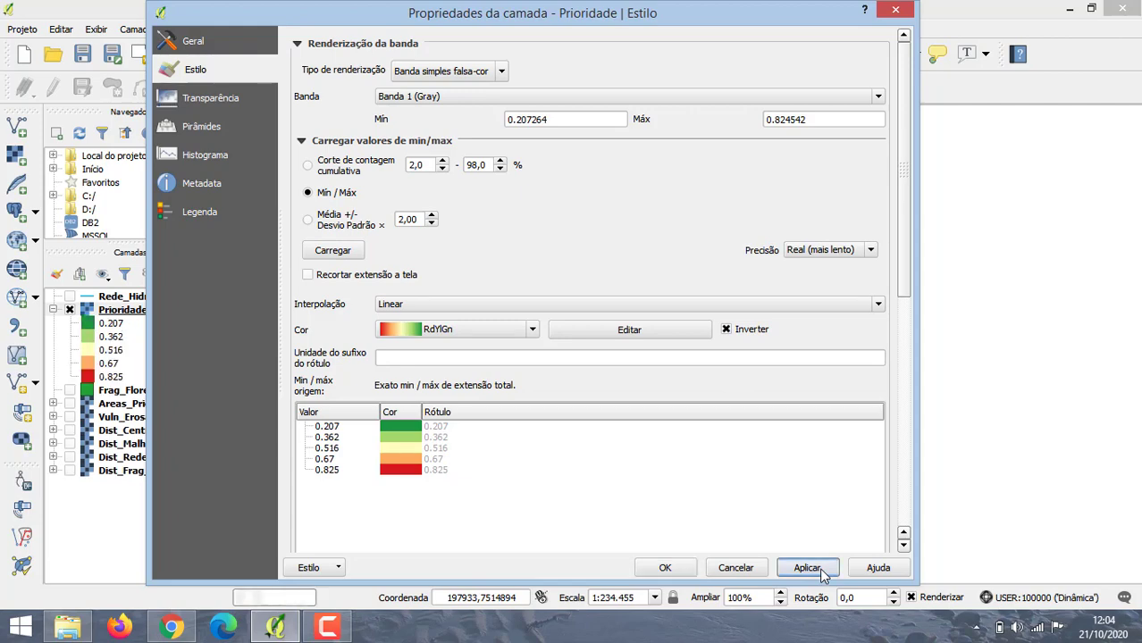
pyautogui.moveTo(749, 12); pyautogui.dragTo(713, 37)
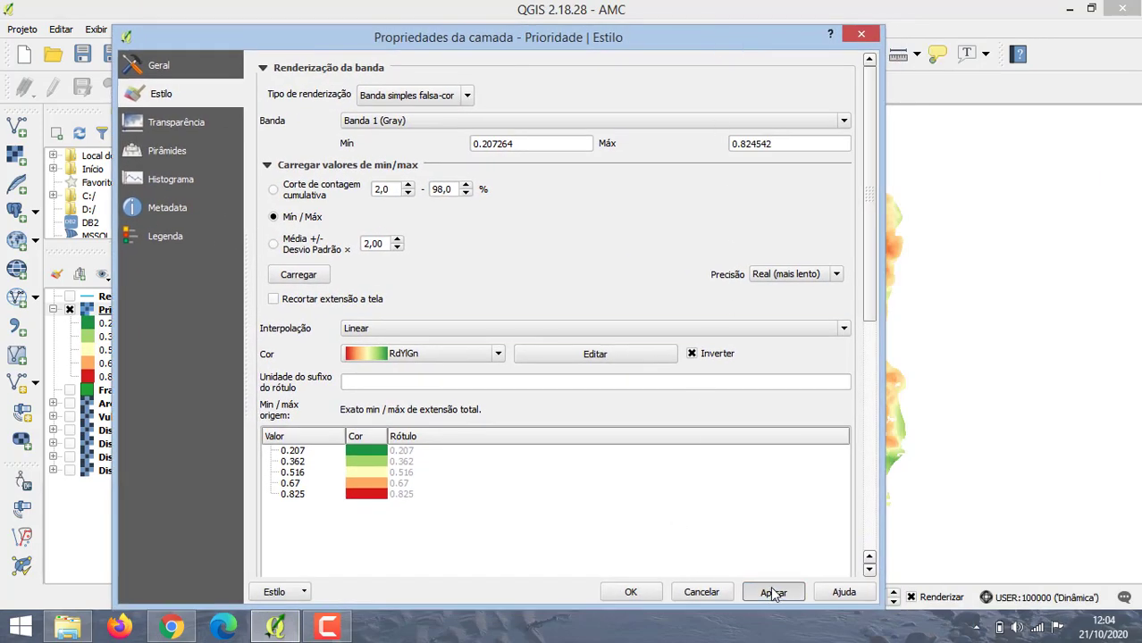
pyautogui.click(638, 599)
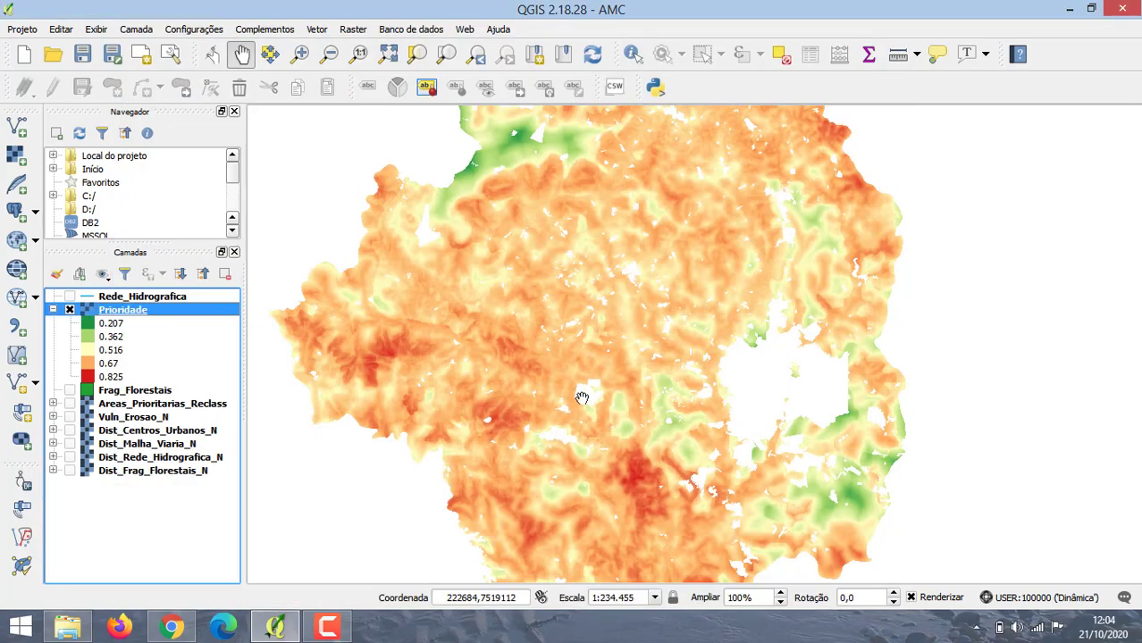